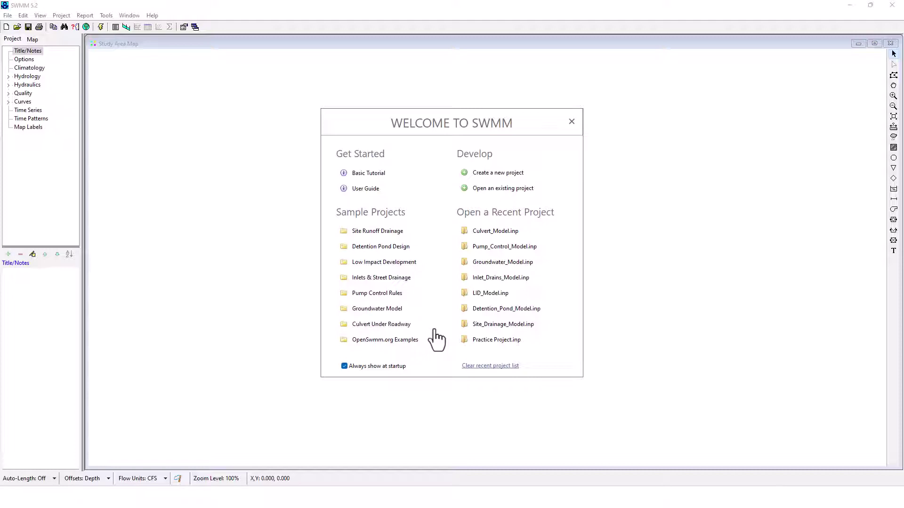
# Open the Culvert Under Roadway sample model and resize its Culvert_Model.txt notes window.
pyautogui.click(408, 326)
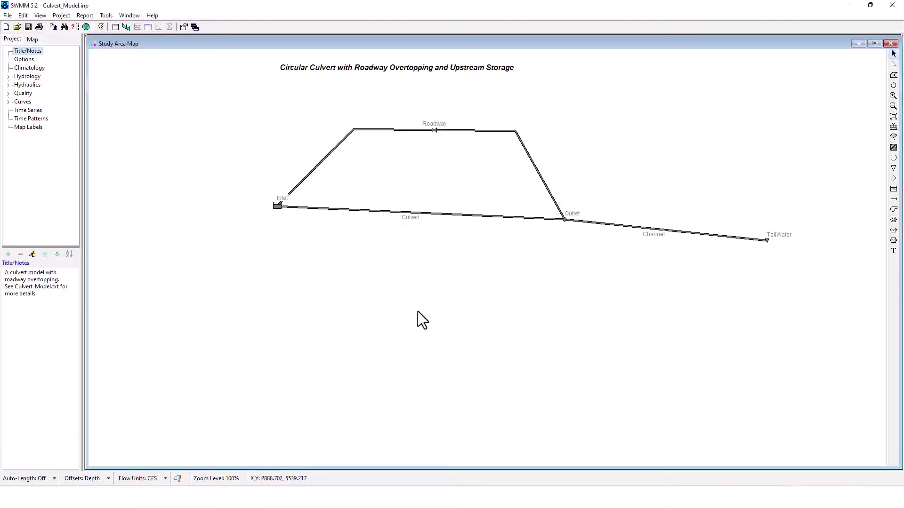
pyautogui.moveTo(604, 73); pyautogui.dragTo(273, 67)
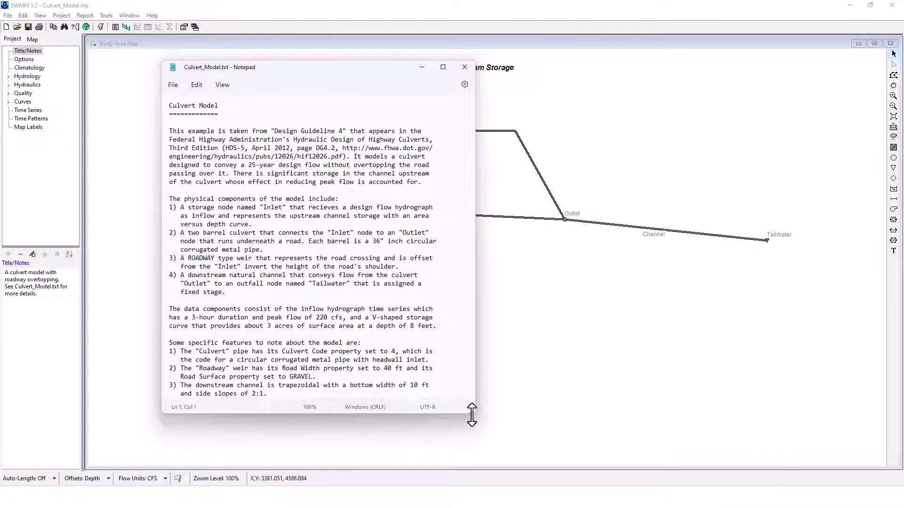
pyautogui.moveTo(471, 414); pyautogui.dragTo(507, 452)
pyautogui.moveTo(382, 67); pyautogui.dragTo(365, 27)
pyautogui.moveTo(459, 412); pyautogui.dragTo(521, 478)
pyautogui.moveTo(377, 27); pyautogui.dragTo(377, 10)
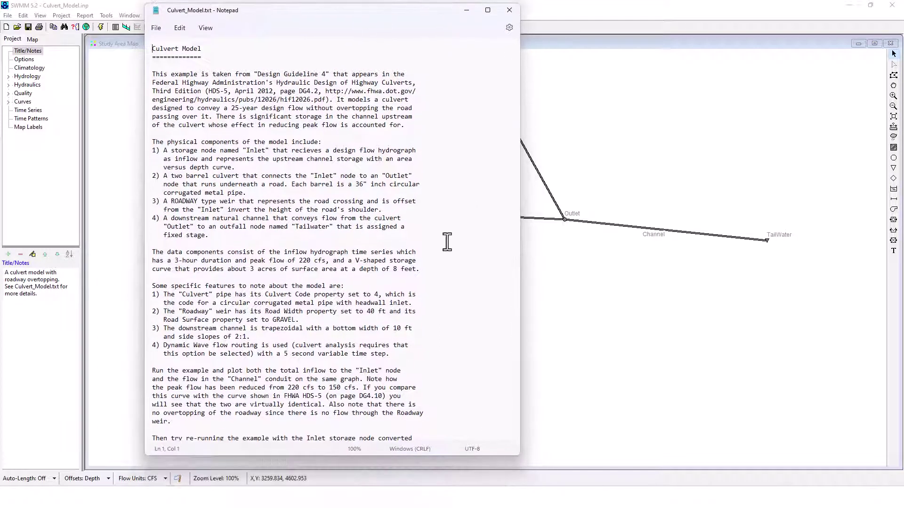
# Narrow the notes window and move it to the lower left, uncovering the Inlet node.
pyautogui.scroll(-2, 447, 242)
pyautogui.scroll(3, 442, 247)
pyautogui.moveTo(313, 8); pyautogui.dragTo(206, 36)
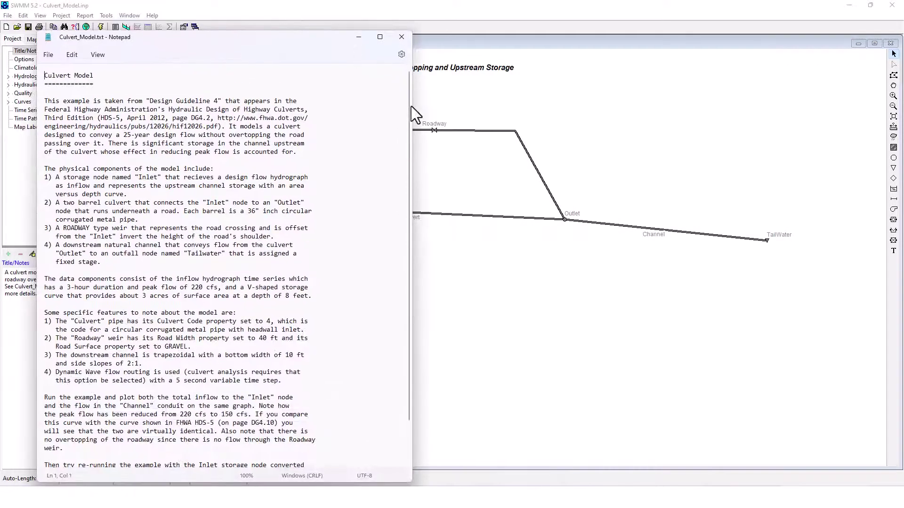
pyautogui.moveTo(412, 106); pyautogui.dragTo(319, 94)
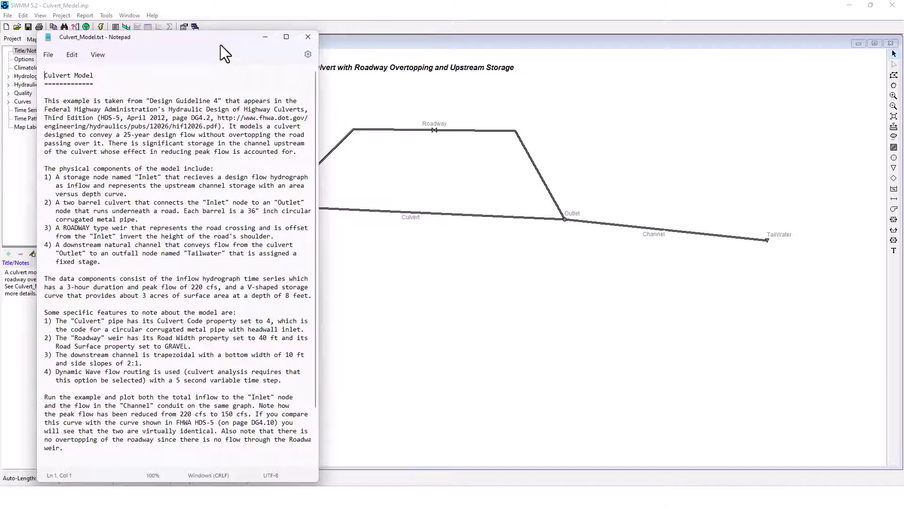
pyautogui.moveTo(220, 45); pyautogui.dragTo(204, 252)
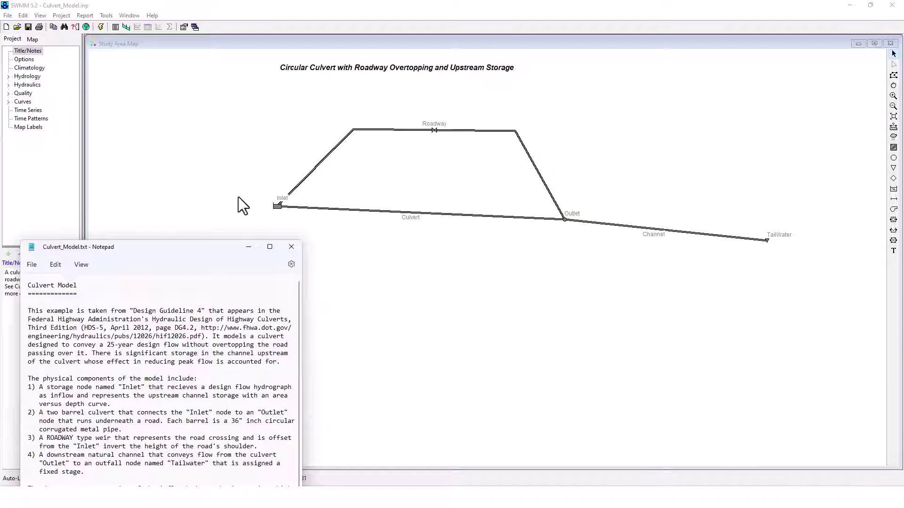
# Move the notes window up over the map's left half and widen it slightly.
pyautogui.moveTo(198, 248); pyautogui.dragTo(297, 68)
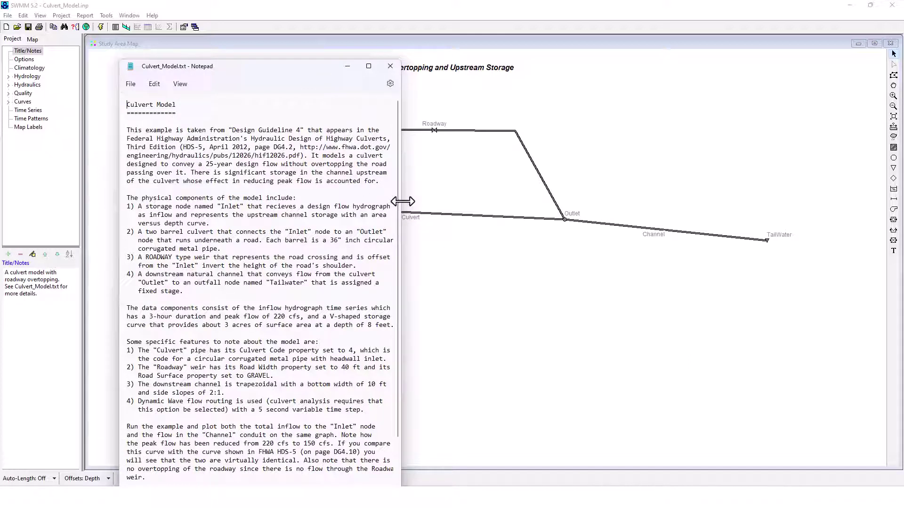
pyautogui.moveTo(403, 201)
pyautogui.mouseDown()
pyautogui.moveTo(423, 201)
pyautogui.moveTo(416, 201)
pyautogui.mouseUp()
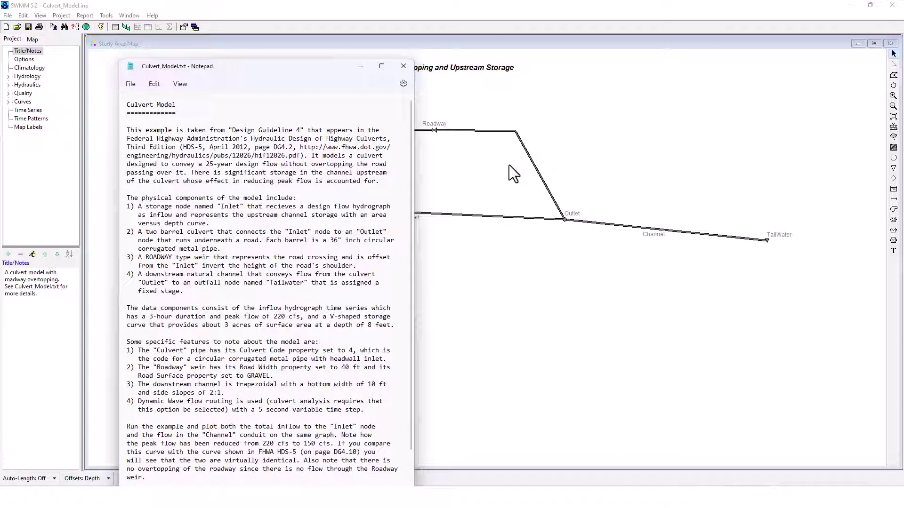
# Scroll to the re-running instructions and move the notes right, uncovering Inlet and Culvert.
pyautogui.scroll(-2, 285, 231)
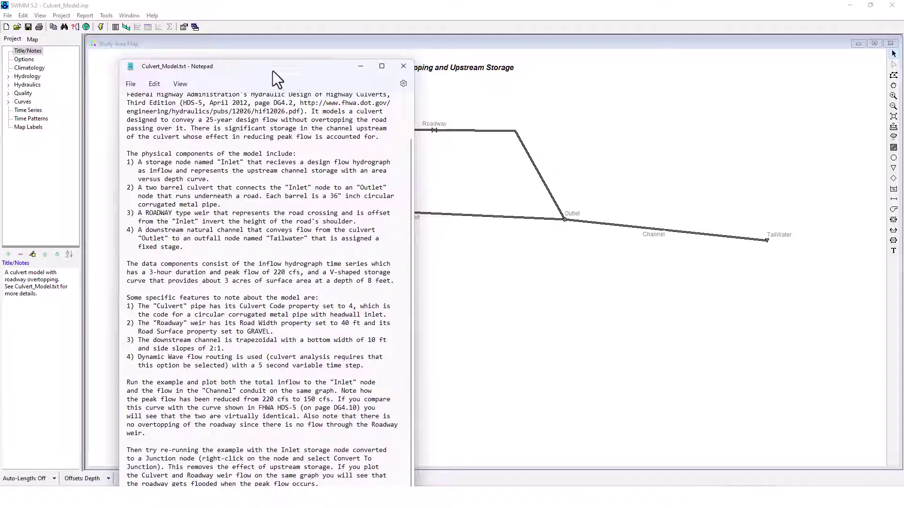
pyautogui.moveTo(273, 72); pyautogui.dragTo(636, 44)
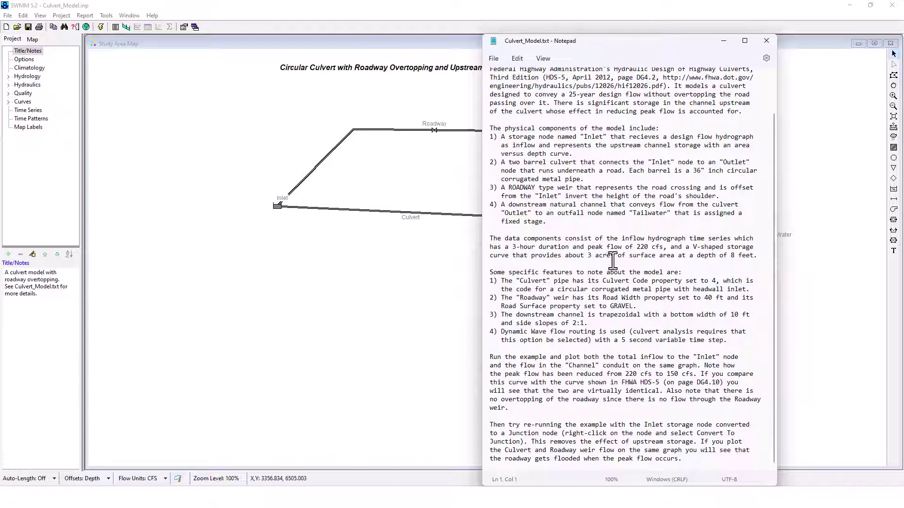
# Run the culvert simulation and dismiss the Run Status message.
pyautogui.click(100, 27)
pyautogui.click(454, 286)
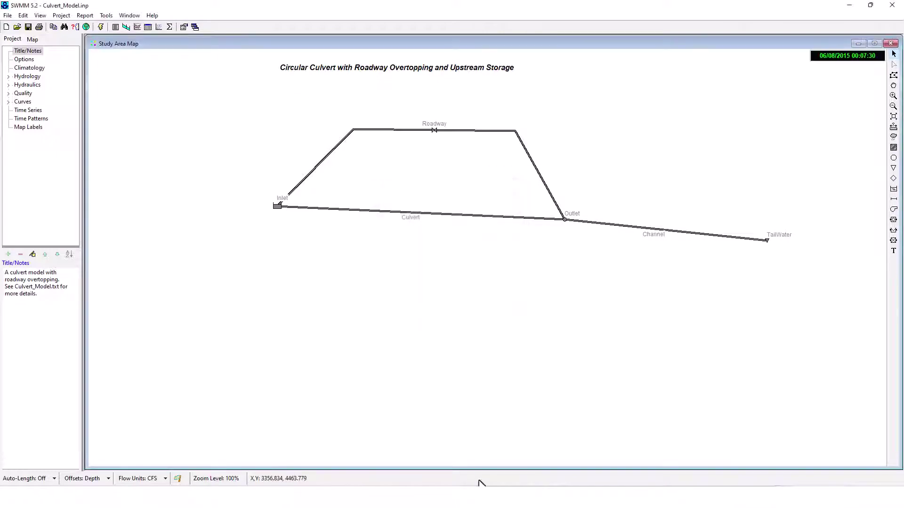
pyautogui.click(579, 498)
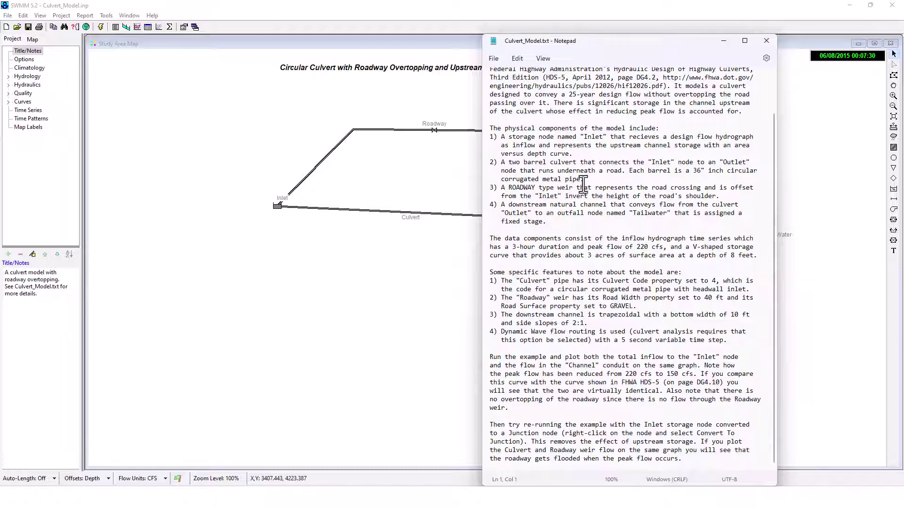
# Go to the Report > Graph menu for a time series plot.
pyautogui.click(105, 15)
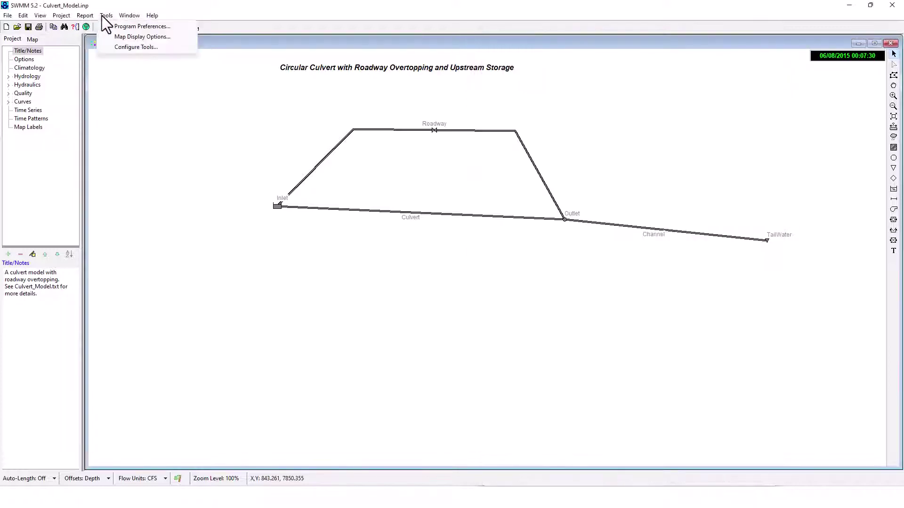
pyautogui.moveTo(85, 15)
pyautogui.moveTo(90, 50)
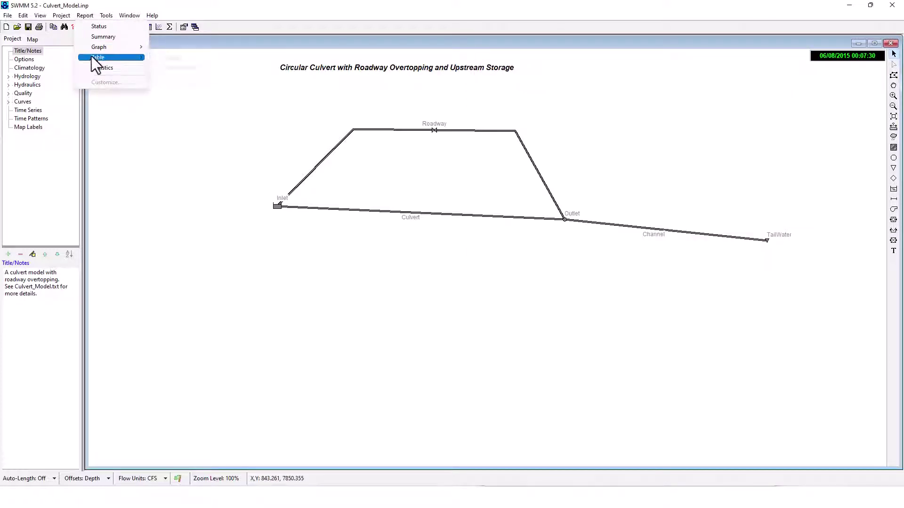
pyautogui.moveTo(94, 47)
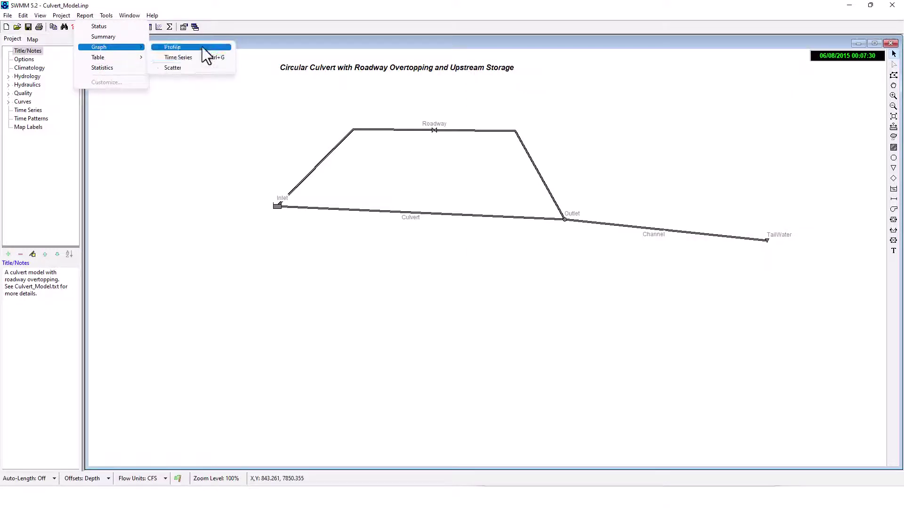
# Start a new Time Series graph and move its selection window up and left.
pyautogui.click(188, 57)
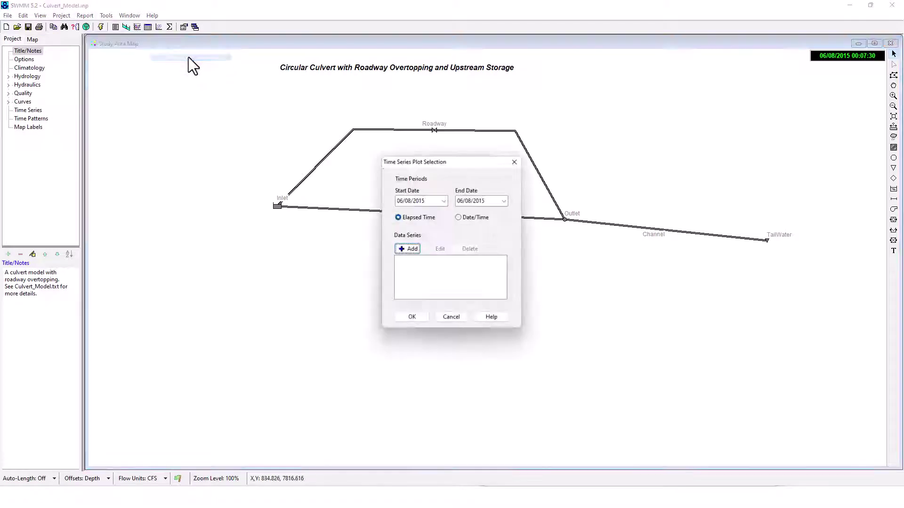
pyautogui.click(545, 485)
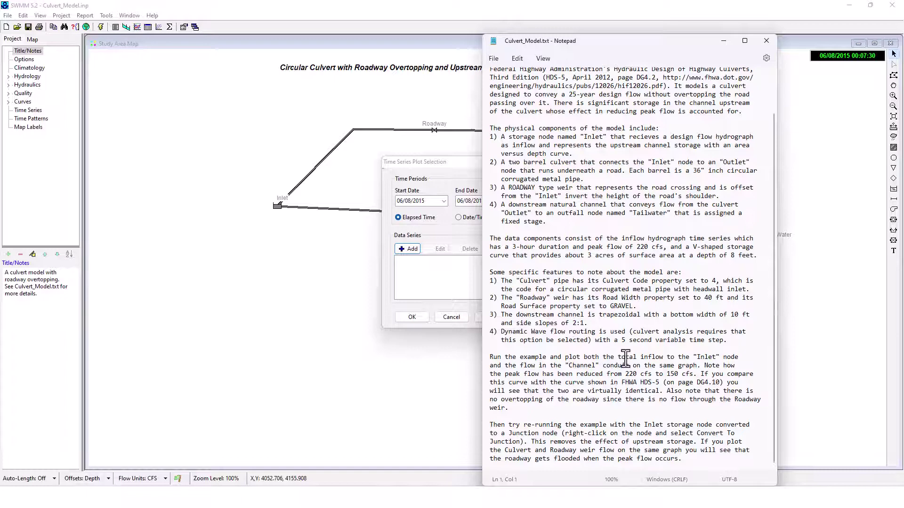
pyautogui.moveTo(436, 166); pyautogui.dragTo(364, 149)
pyautogui.click(545, 484)
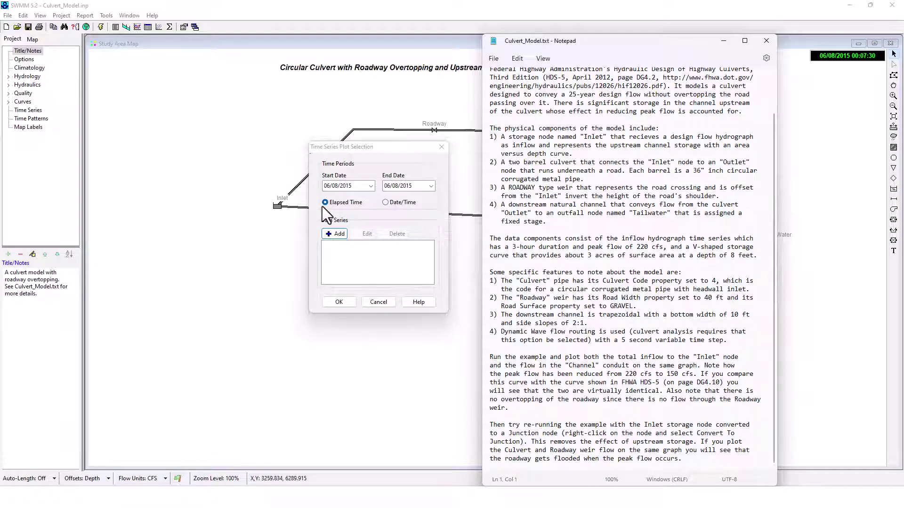
# Add a data series for the Inlet node's Total Inflow.
pyautogui.click(332, 233)
pyautogui.click(429, 199)
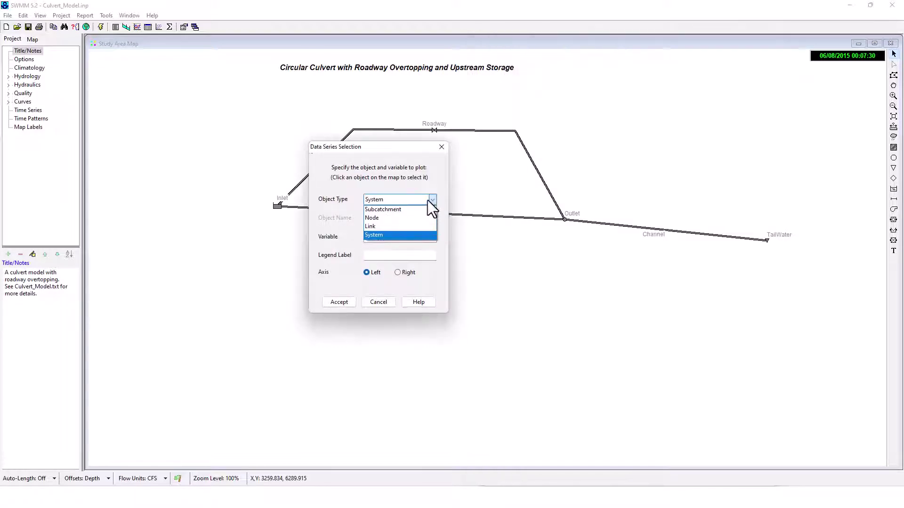
pyautogui.click(412, 217)
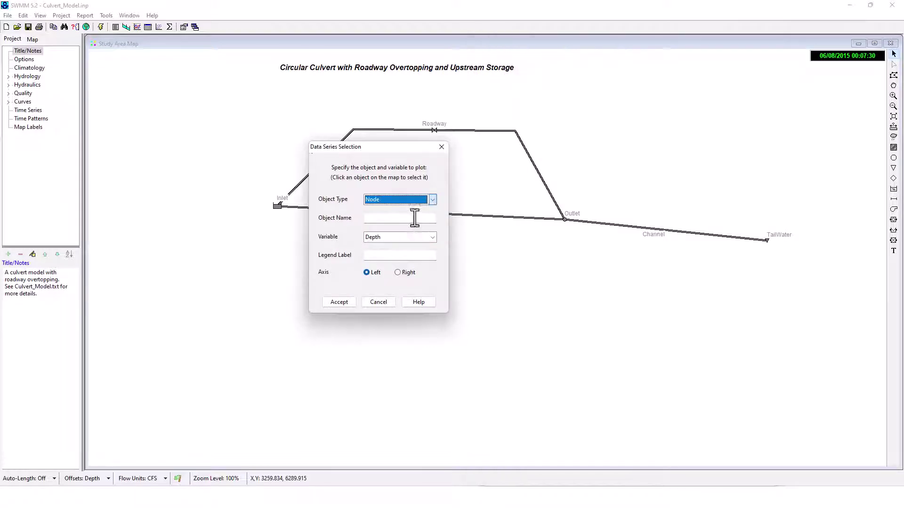
pyautogui.click(384, 218)
pyautogui.click(275, 207)
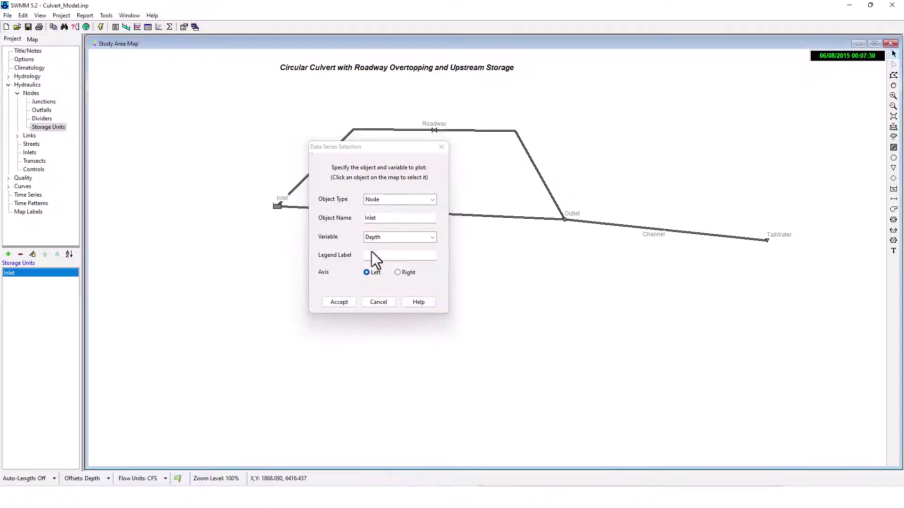
pyautogui.click(400, 237)
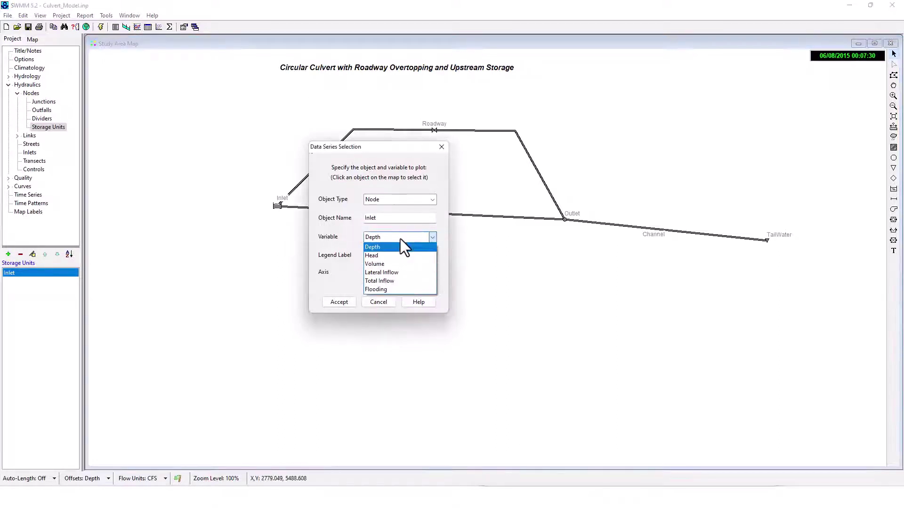
pyautogui.click(403, 281)
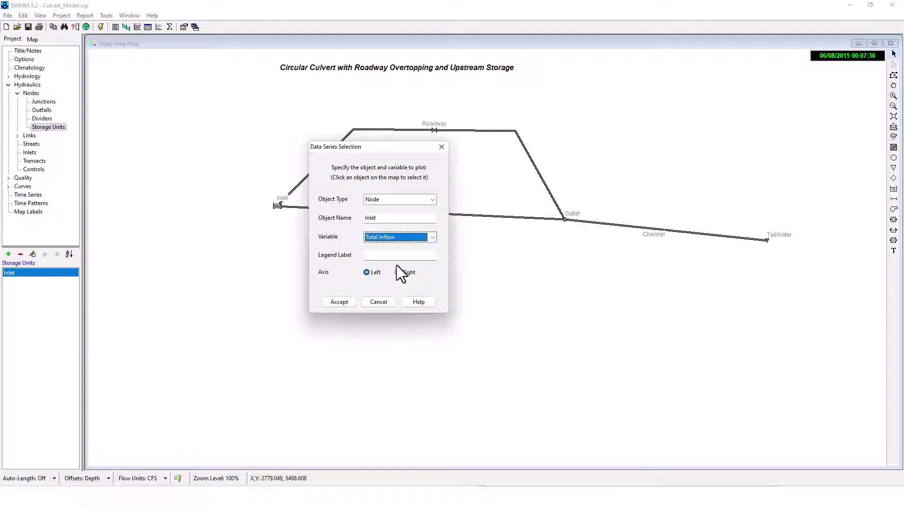
pyautogui.click(339, 302)
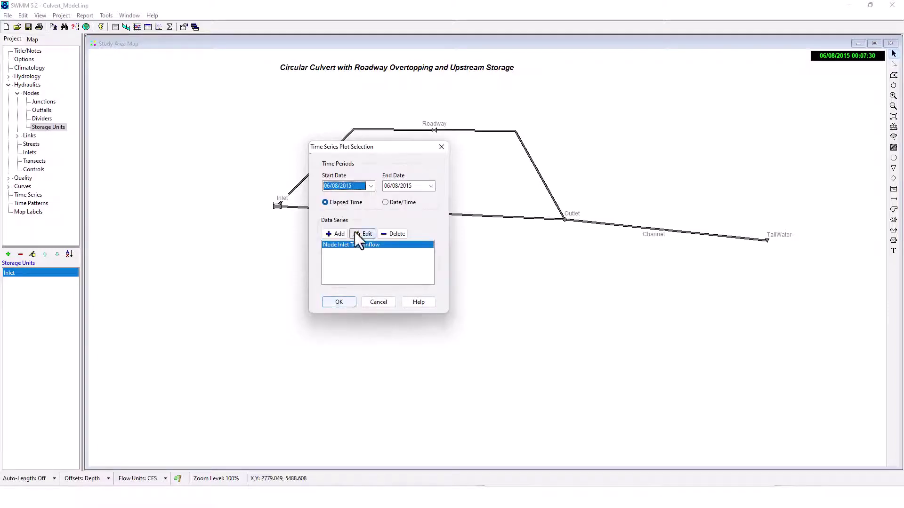
# Add a second data series for the Channel link's Flow.
pyautogui.hotkey('alt', 'Tab')
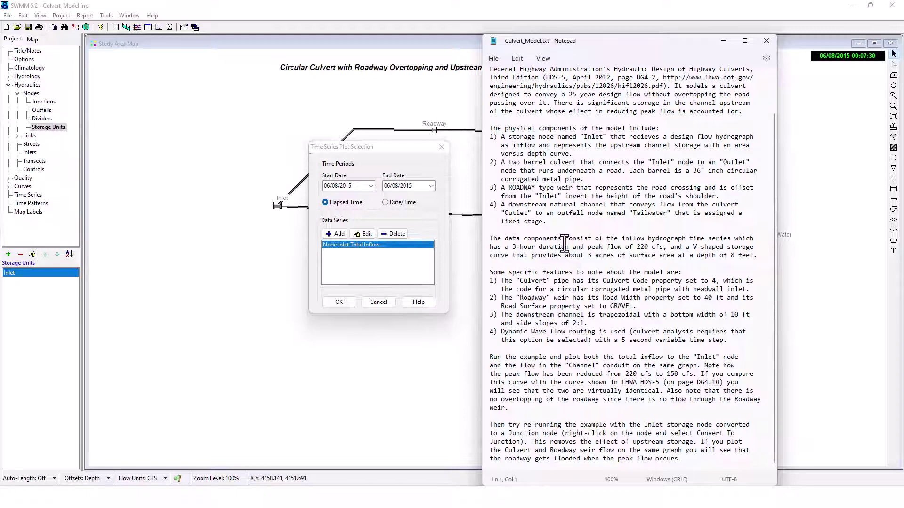
pyautogui.click(337, 234)
pyautogui.click(429, 202)
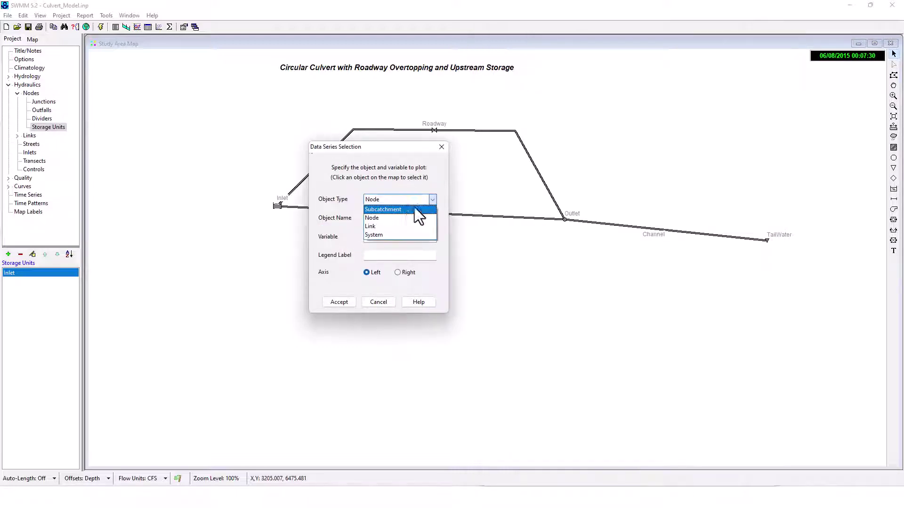
pyautogui.click(394, 227)
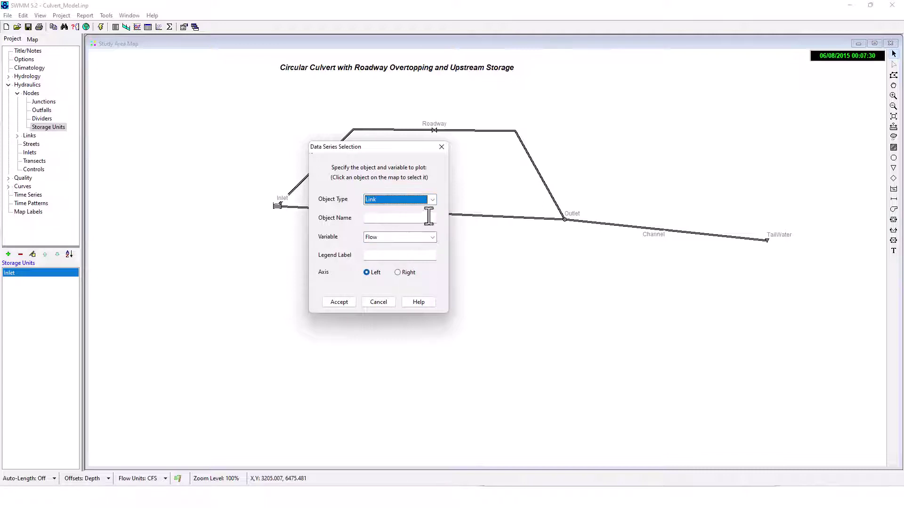
pyautogui.moveTo(415, 153); pyautogui.dragTo(417, 177)
pyautogui.click(626, 230)
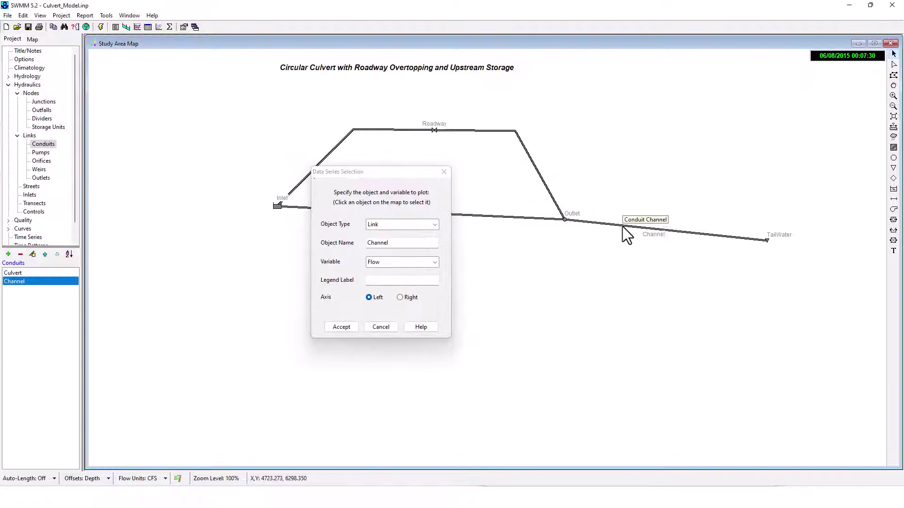
pyautogui.click(346, 328)
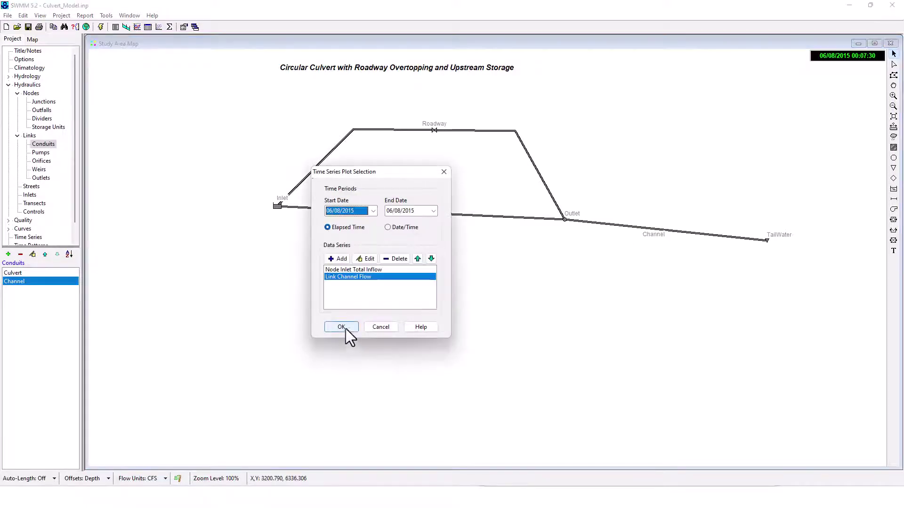
# Create the Inlet inflow and Channel flow graph and bring the Culvert_Model.txt notes forward.
pyautogui.click(351, 327)
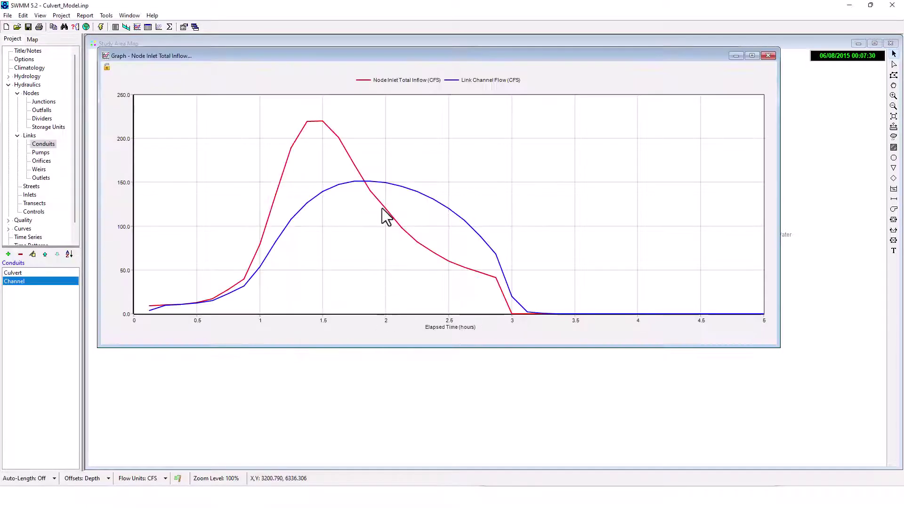
pyautogui.hotkey('alt', 'Tab')
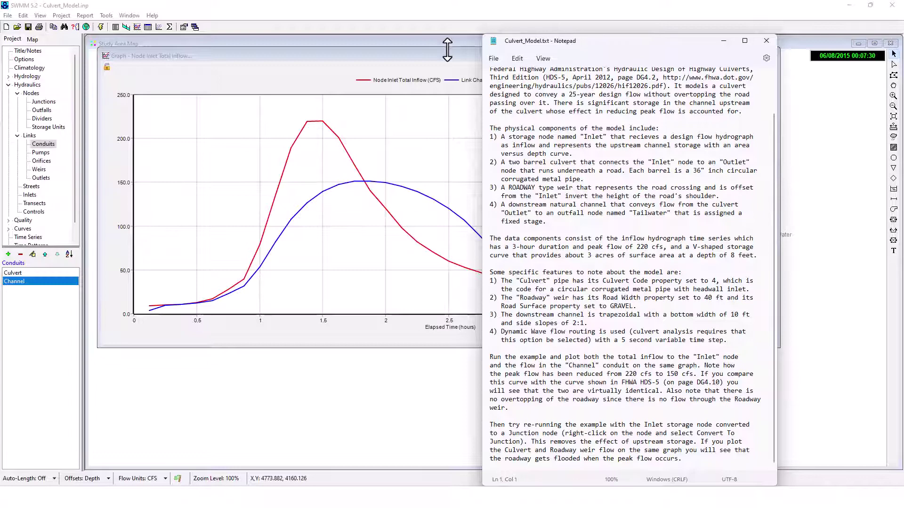
# Move the graph aside, convert the Inlet storage node to a junction, and return to the notes.
pyautogui.moveTo(448, 51); pyautogui.dragTo(478, 294)
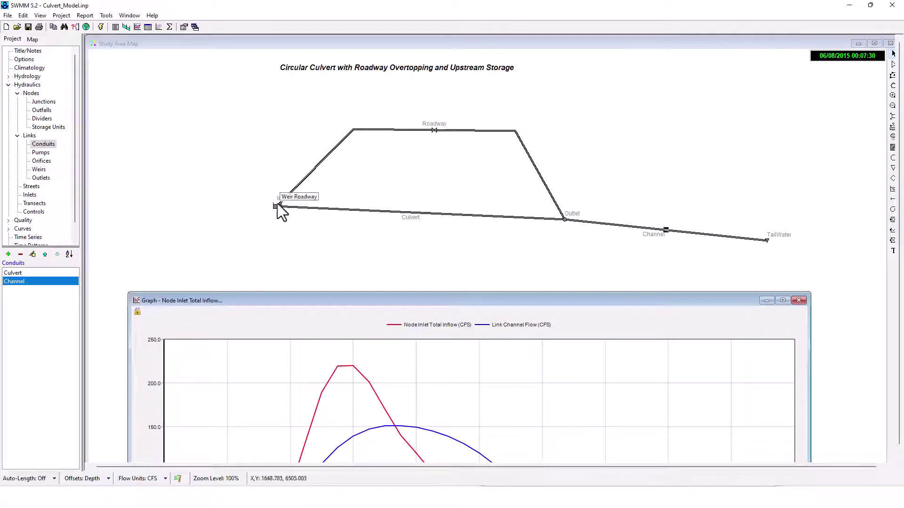
pyautogui.rightClick(277, 205)
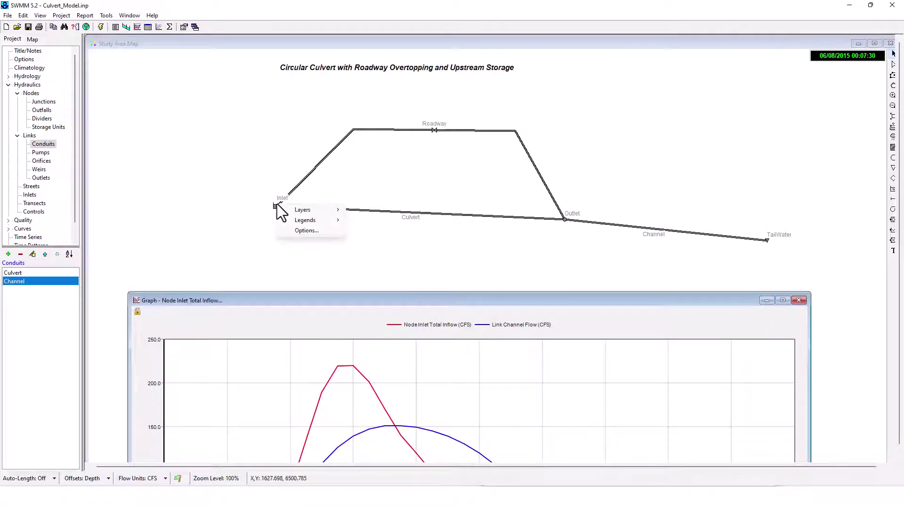
pyautogui.click(291, 231)
pyautogui.click(521, 162)
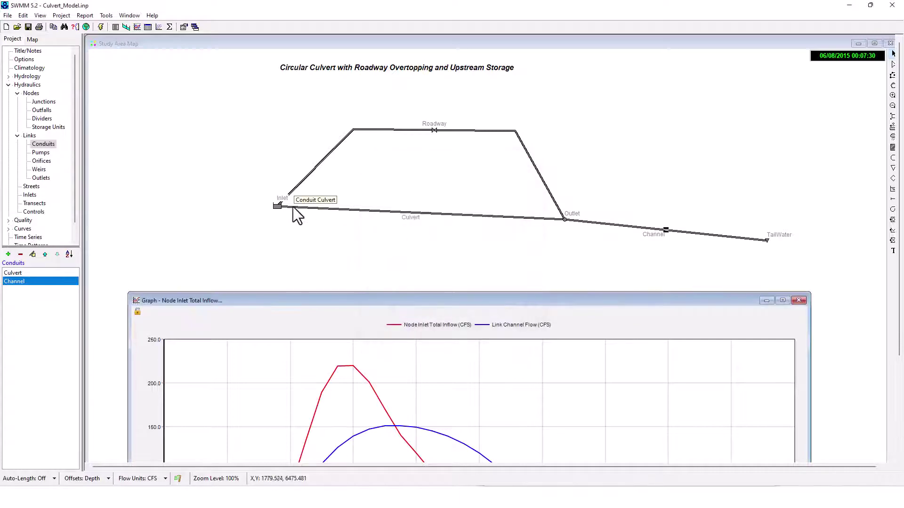
pyautogui.click(275, 206)
pyautogui.rightClick(275, 206)
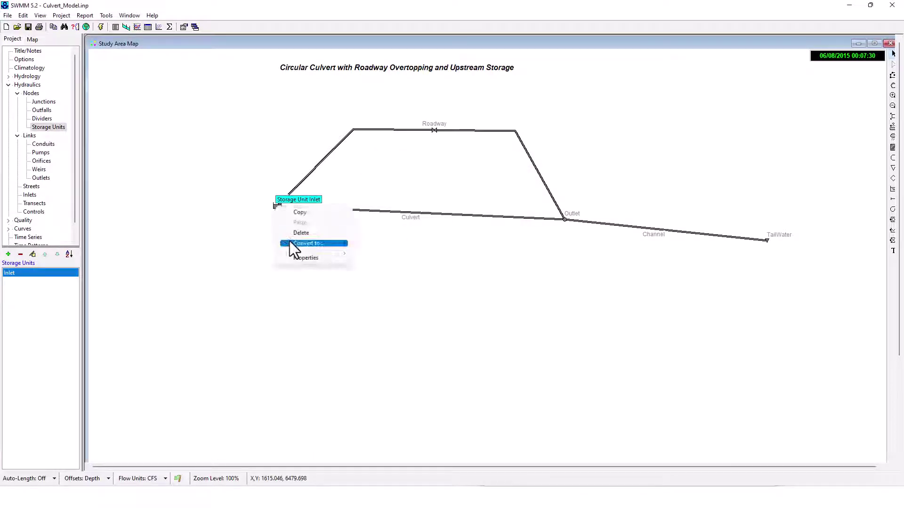
pyautogui.moveTo(358, 245)
pyautogui.click(392, 245)
pyautogui.click(635, 484)
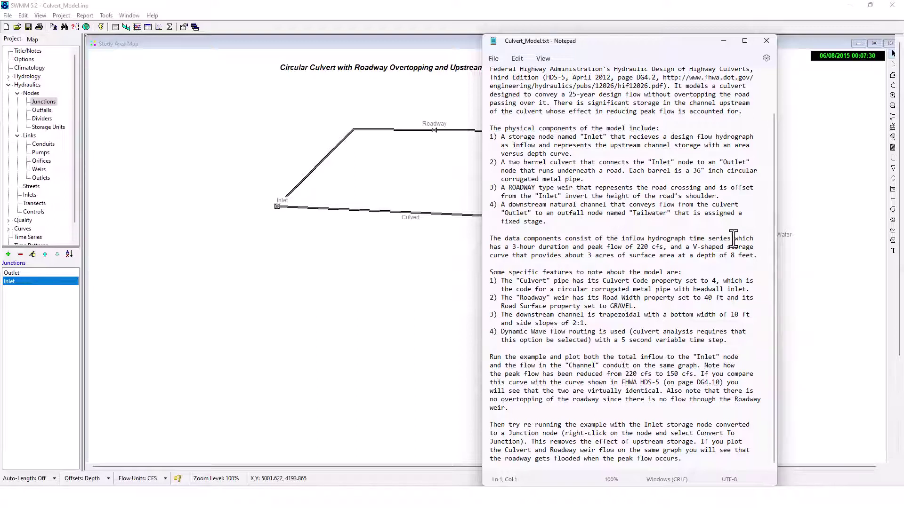
# Rerun the simulation with Inlet as a junction and start a new Time Series graph.
pyautogui.click(100, 26)
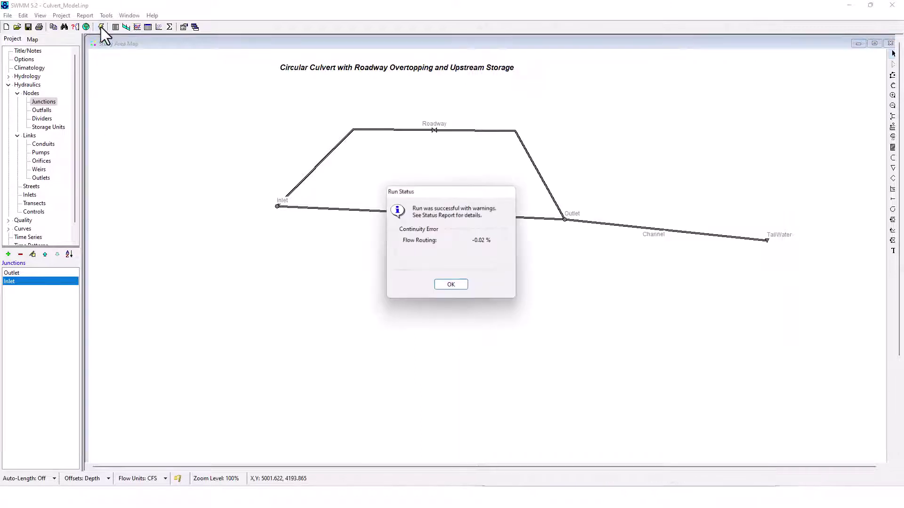
pyautogui.click(454, 285)
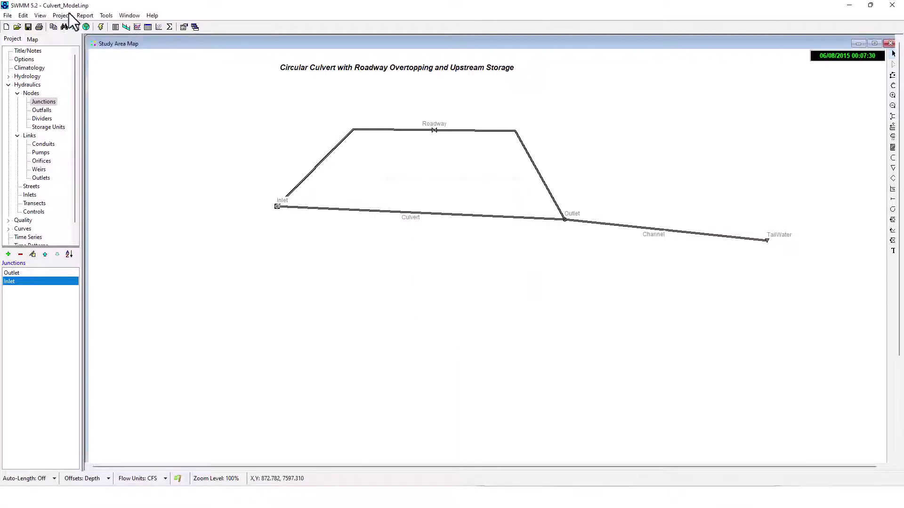
pyautogui.click(83, 13)
pyautogui.moveTo(97, 59)
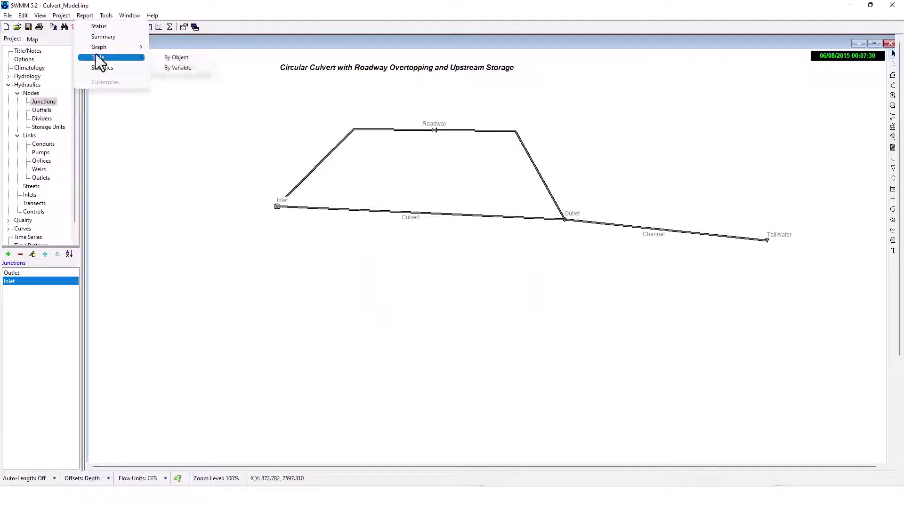
pyautogui.click(198, 56)
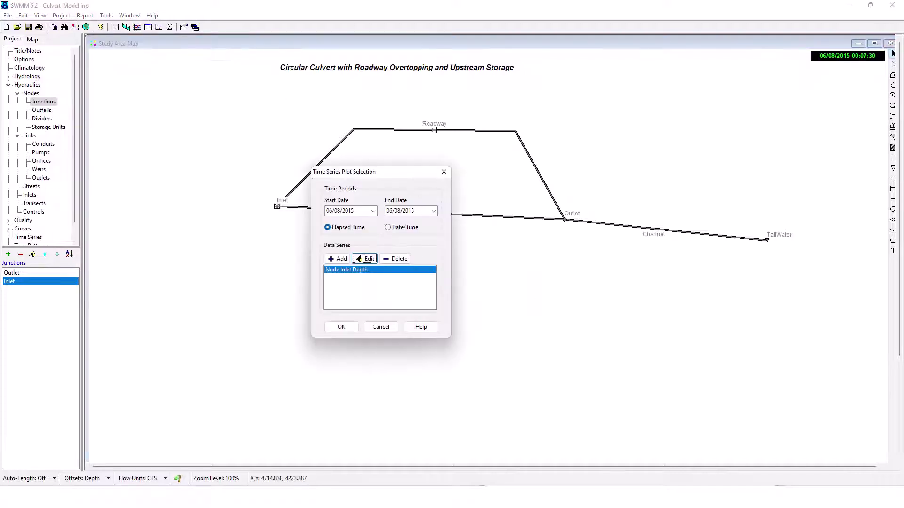
pyautogui.hotkey('alt', 'Tab')
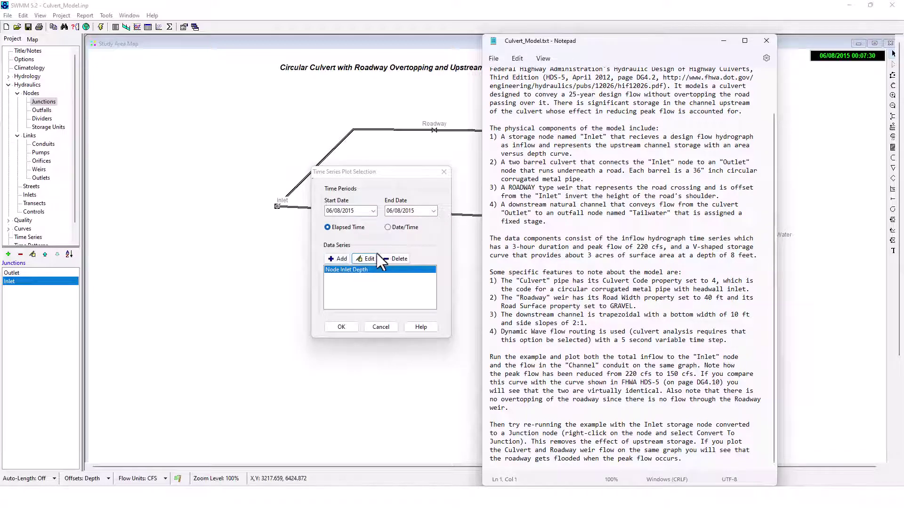
# Change the existing data series to plot the Culvert link's Flow.
pyautogui.click(345, 258)
pyautogui.click(345, 258)
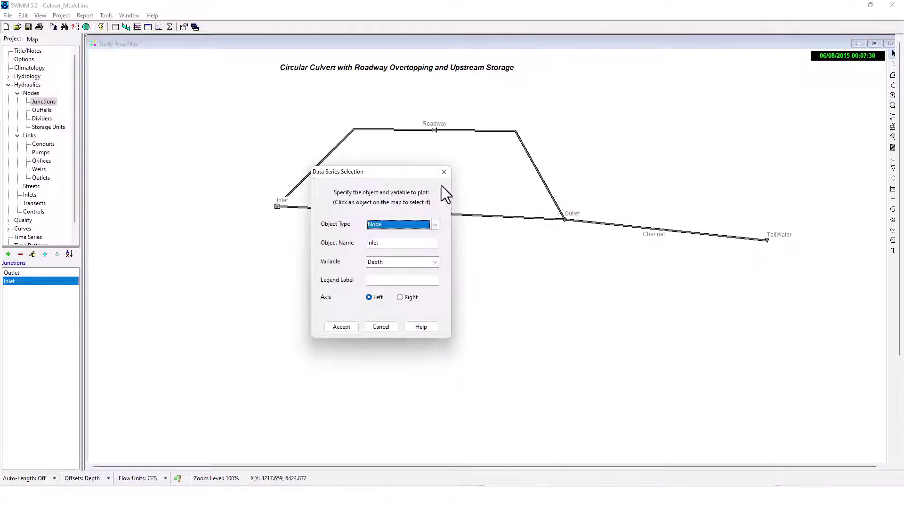
pyautogui.moveTo(417, 173); pyautogui.dragTo(385, 249)
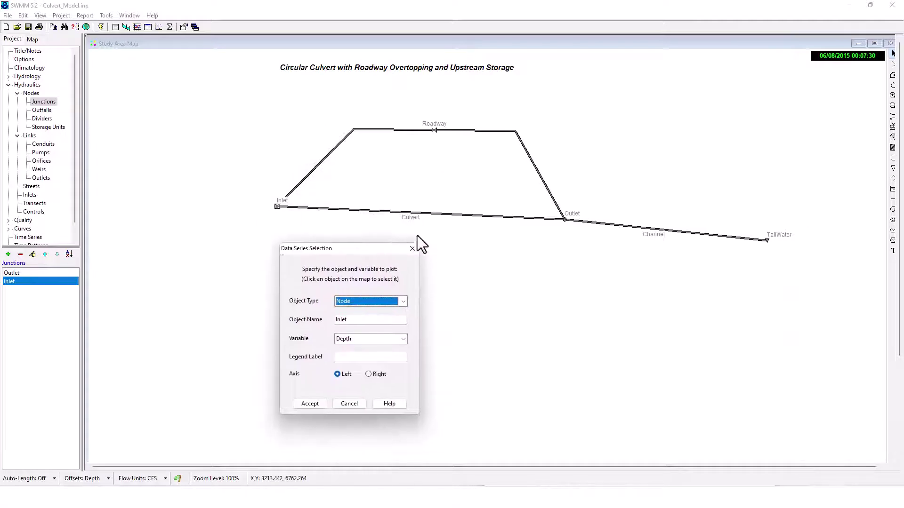
pyautogui.click(427, 211)
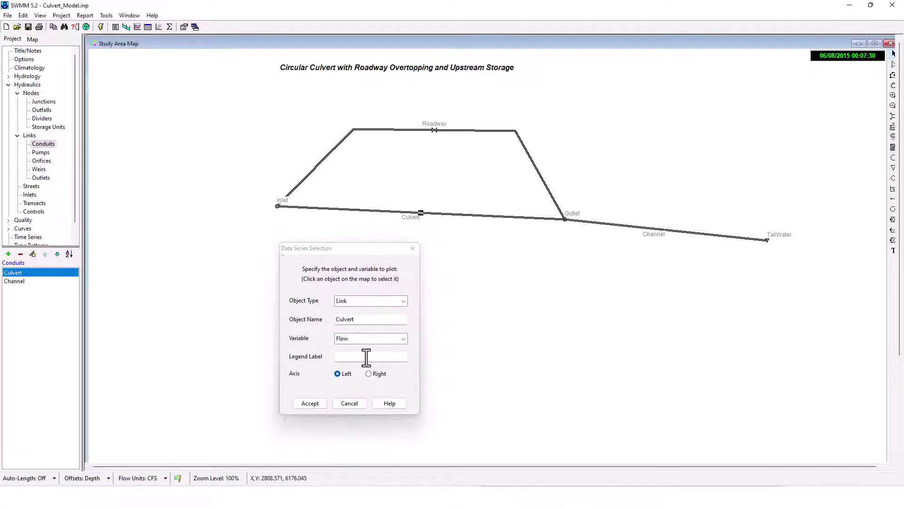
pyautogui.click(313, 404)
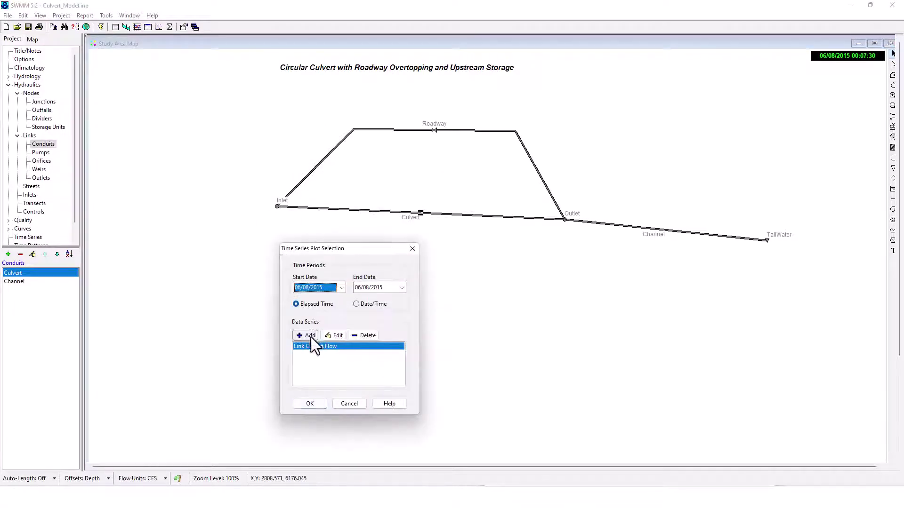
# Add a Roadway weir Flow series and create the Culvert and Roadway flow graph.
pyautogui.click(310, 337)
pyautogui.click(457, 131)
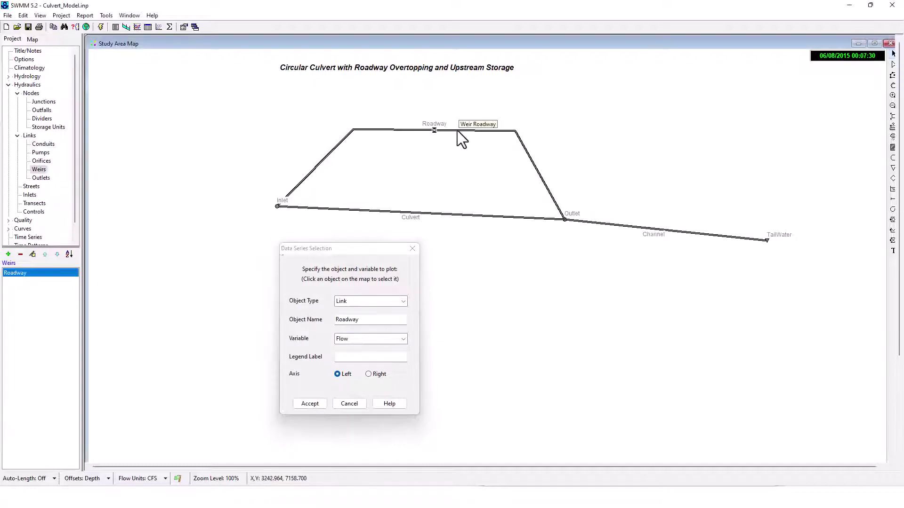
pyautogui.click(320, 403)
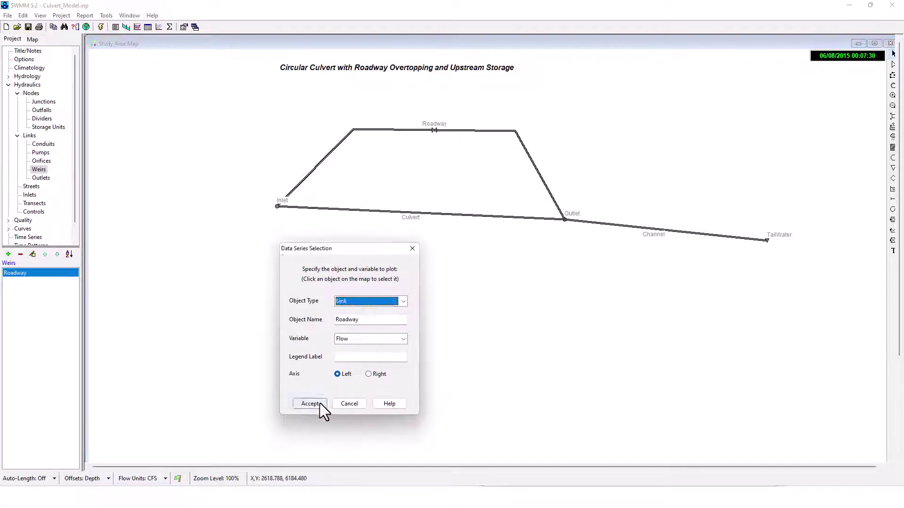
pyautogui.click(320, 403)
pyautogui.click(317, 400)
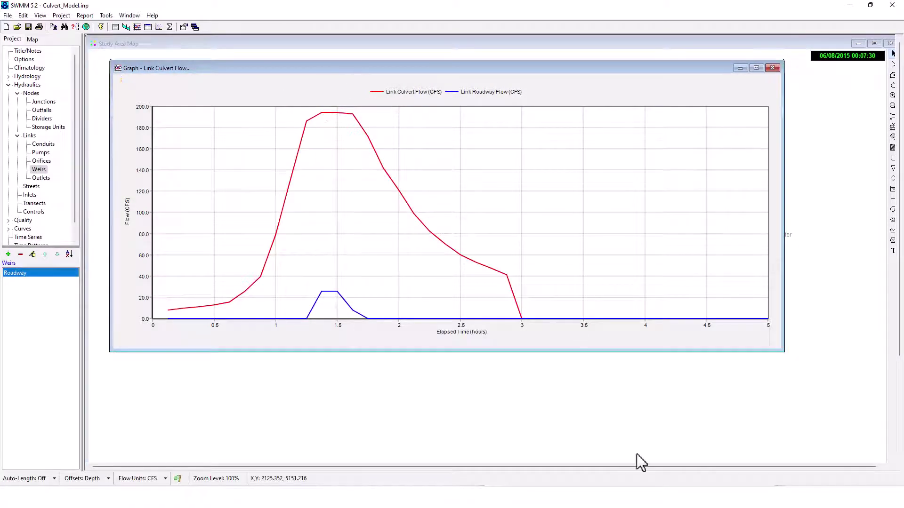
# Review the notes, close Notepad, and move the graph down to reveal the map title.
pyautogui.click(635, 498)
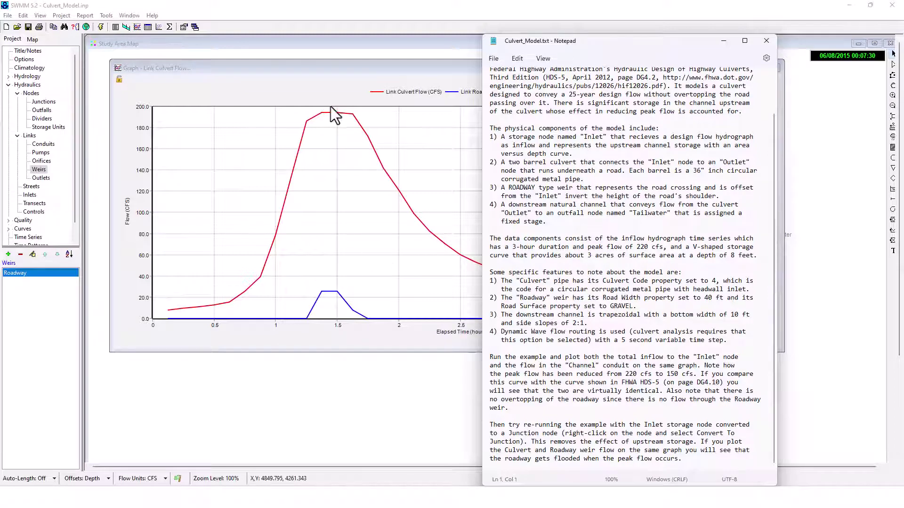
pyautogui.scroll(2, 686, 218)
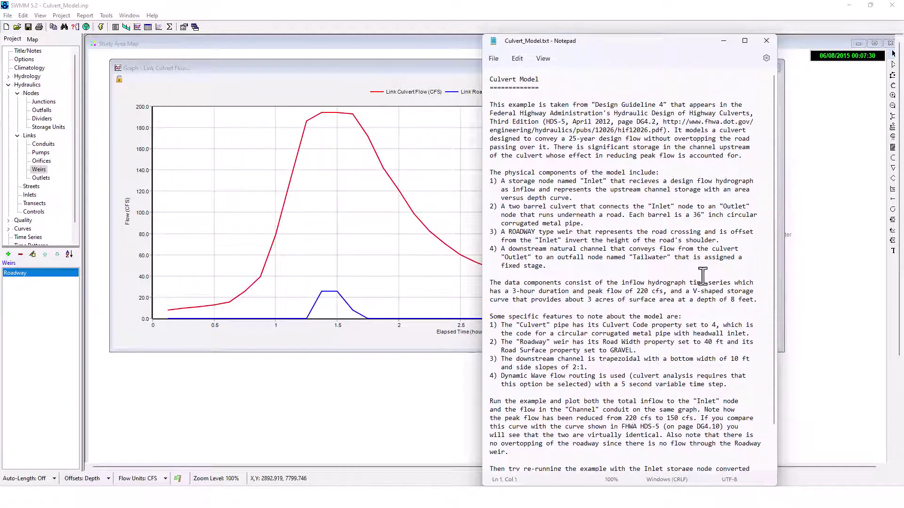
pyautogui.click(769, 42)
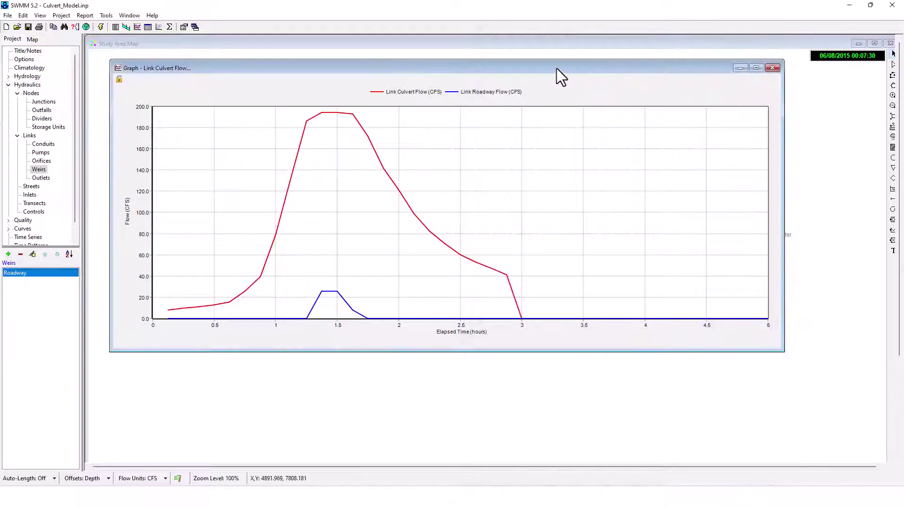
pyautogui.moveTo(556, 69); pyautogui.dragTo(567, 96)
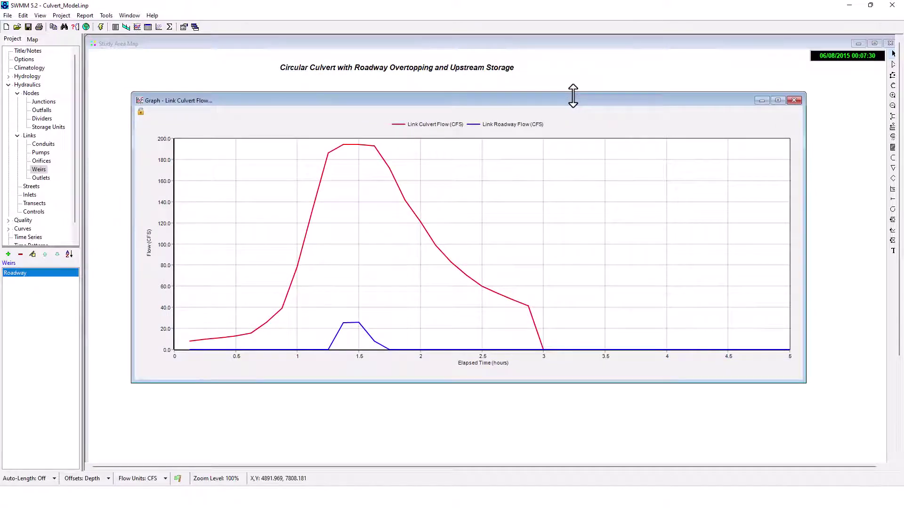